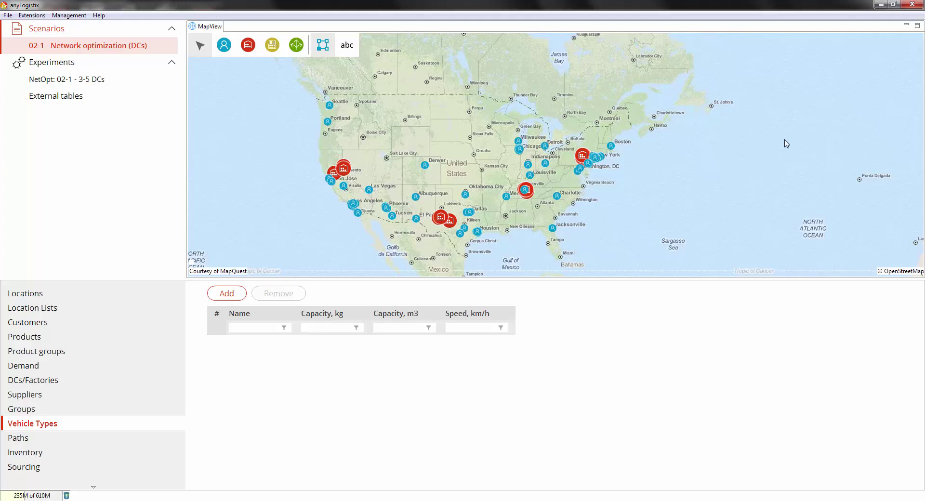
- Open the NetOpt: 02-1 - 3-5 DCs experiment, which allows 3–5 additional sites and excludes GFA DCs
{"action": "left_click_drag", "start_coordinate": [453, 143], "coordinate": [452, 150]}
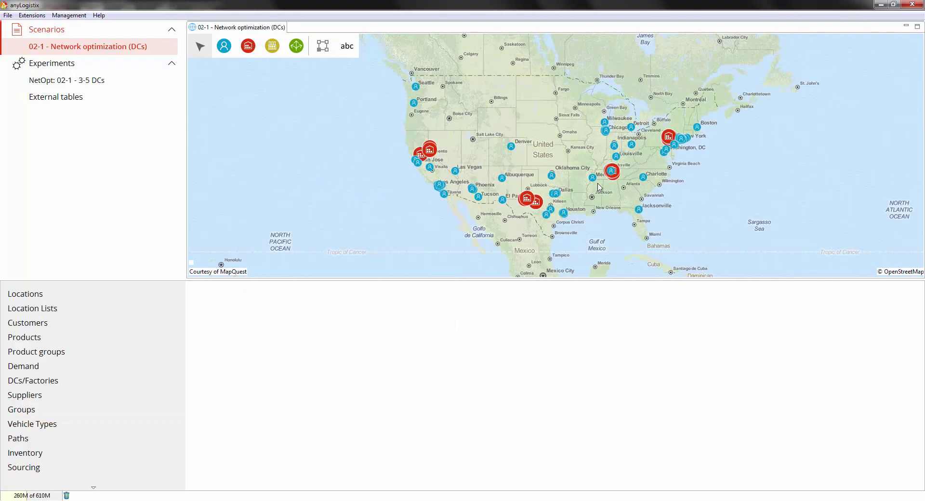
{"action": "scroll", "coordinate": [632, 173], "scroll_direction": "up", "scroll_amount": 3}
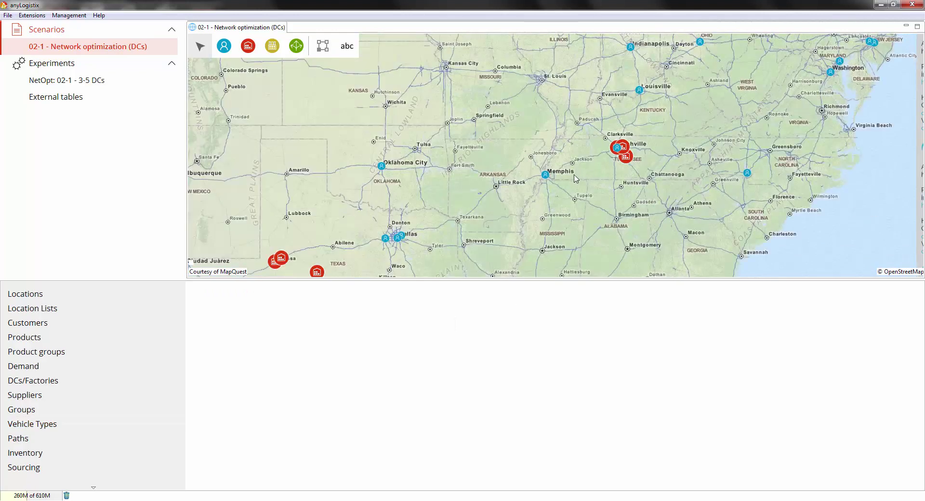
{"action": "left_click_drag", "start_coordinate": [574, 175], "coordinate": [572, 158]}
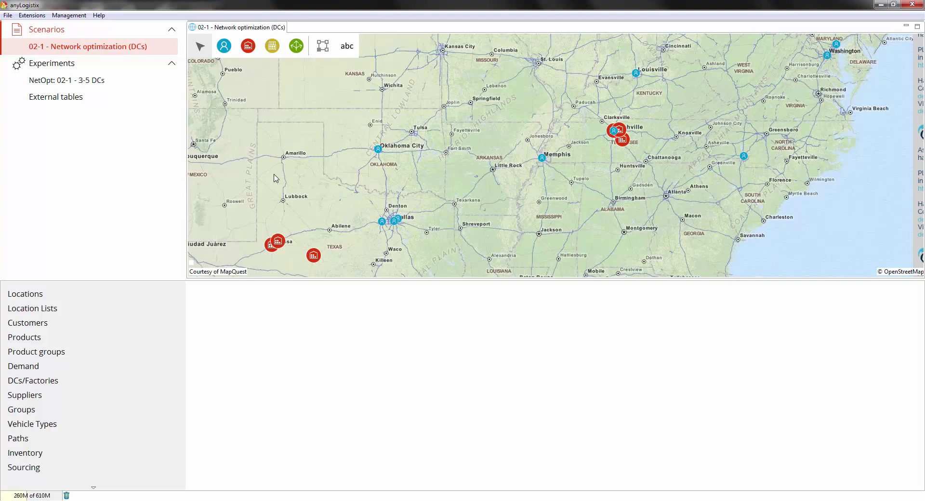
{"action": "scroll", "coordinate": [276, 178], "scroll_direction": "down", "scroll_amount": 2}
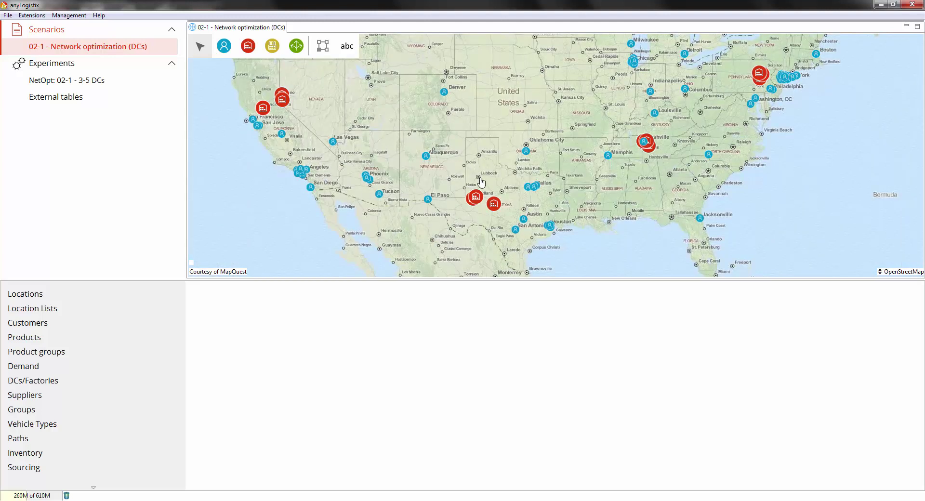
{"action": "scroll", "coordinate": [481, 179], "scroll_direction": "down", "scroll_amount": 2}
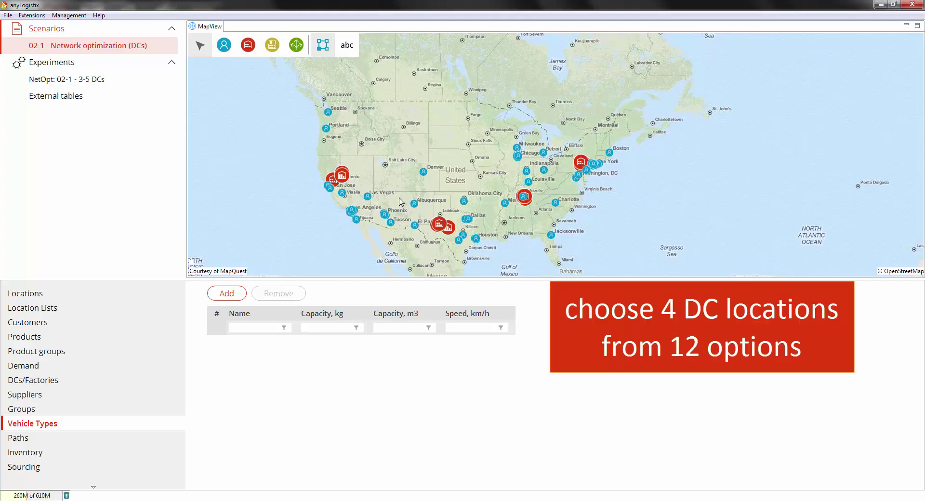
{"action": "left_click", "coordinate": [128, 63]}
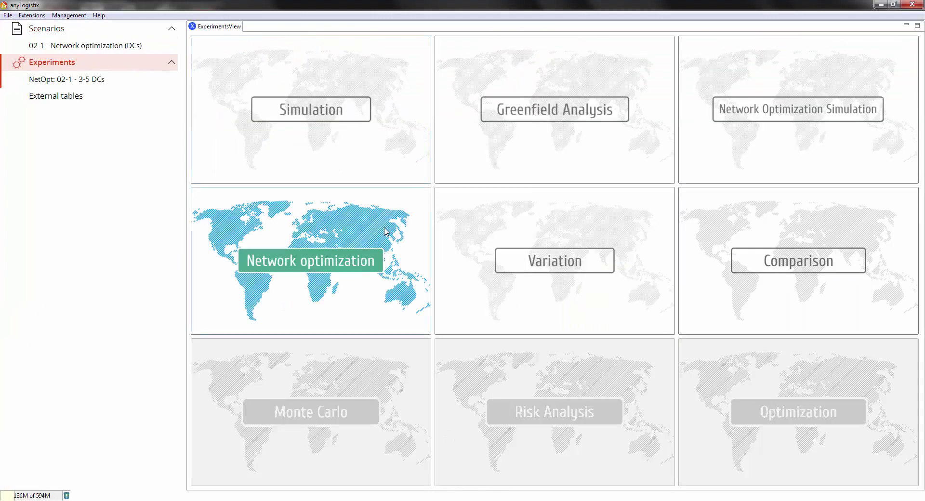
{"action": "left_click", "coordinate": [85, 82]}
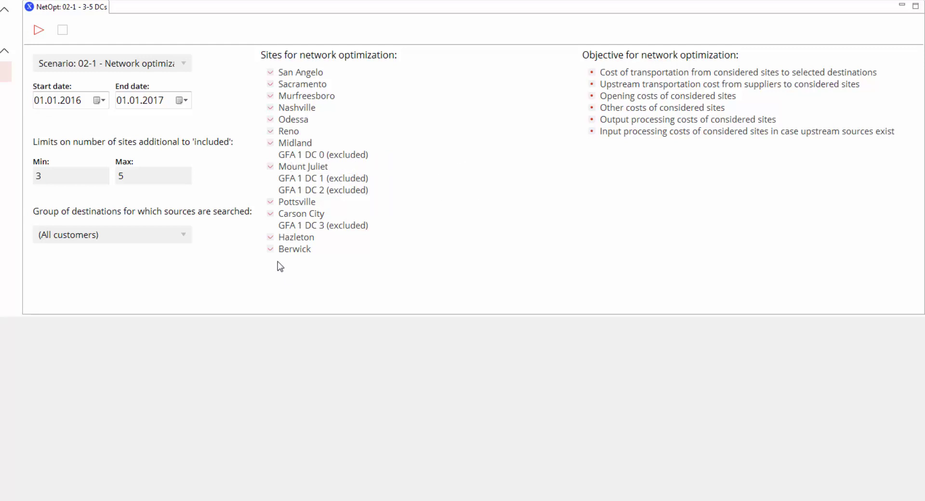
- Run the experiment with All customers as the destination group, producing Result 0
{"action": "left_click", "coordinate": [164, 236]}
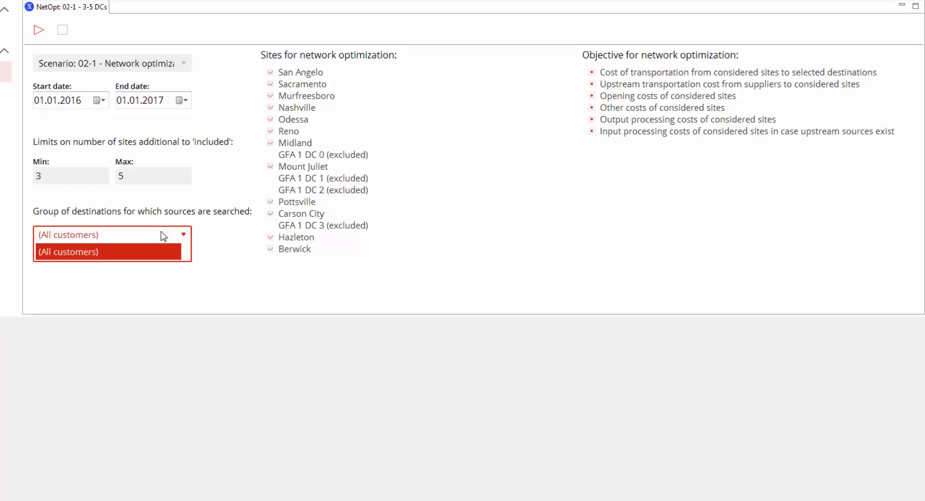
{"action": "left_click", "coordinate": [161, 233]}
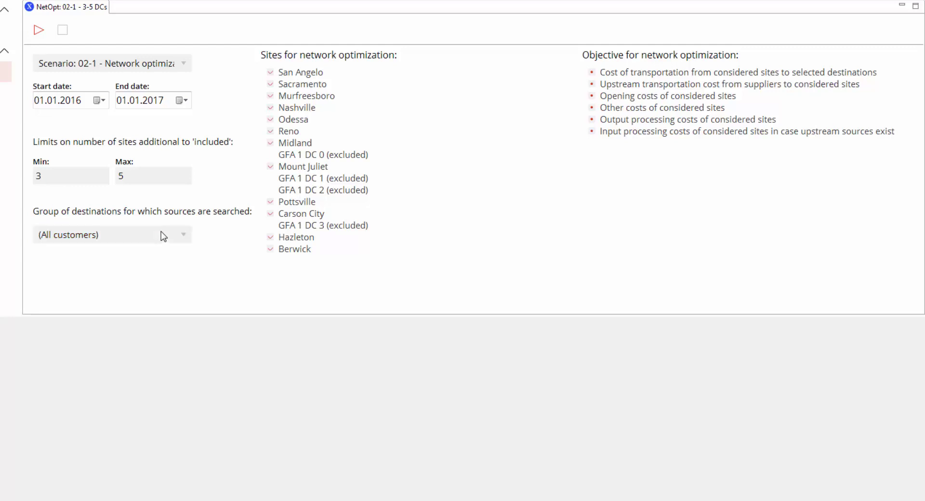
{"action": "left_click", "coordinate": [40, 31]}
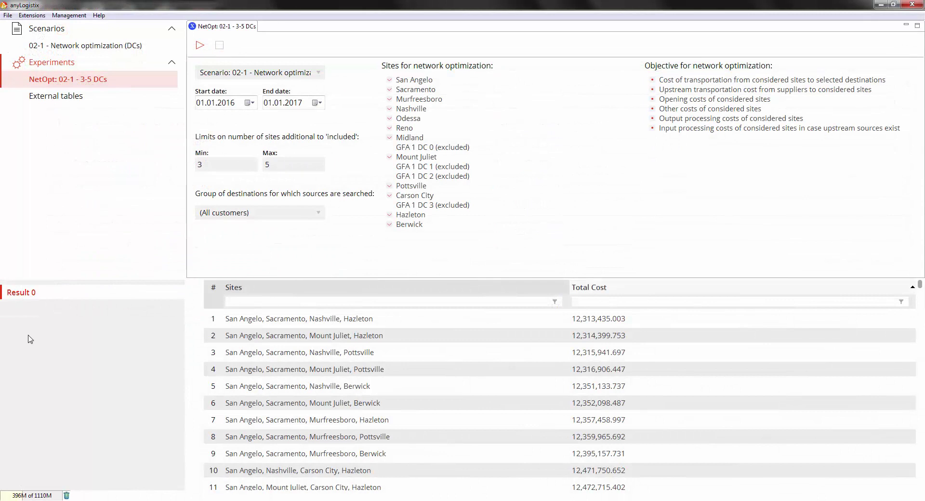
- Compare the two cheapest results and their sourcing paths on the map, then return to scenario 02-1
{"action": "left_click", "coordinate": [213, 321]}
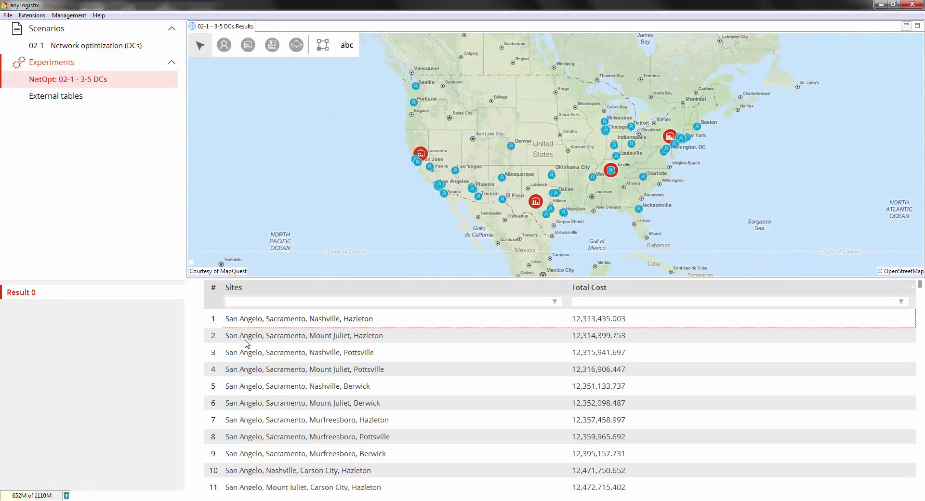
{"action": "left_click", "coordinate": [247, 341]}
{"action": "left_click", "coordinate": [245, 321]}
{"action": "left_click", "coordinate": [322, 47]}
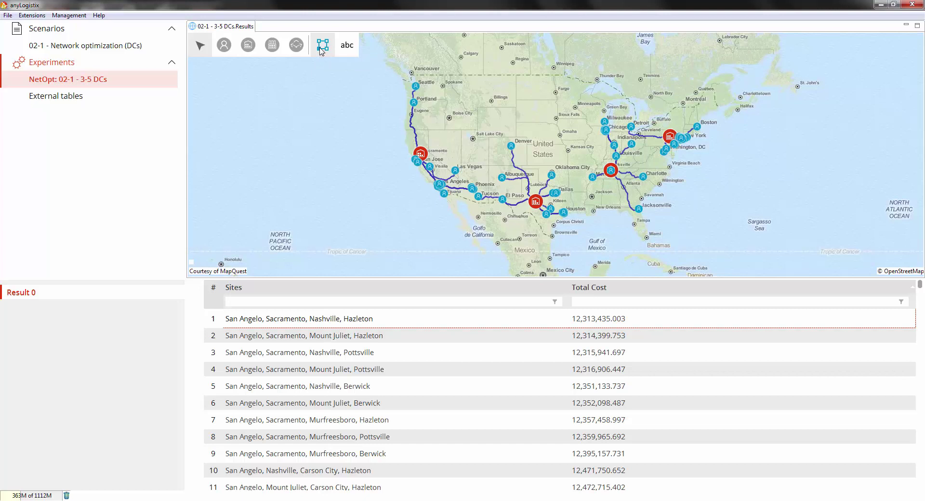
{"action": "left_click", "coordinate": [103, 48]}
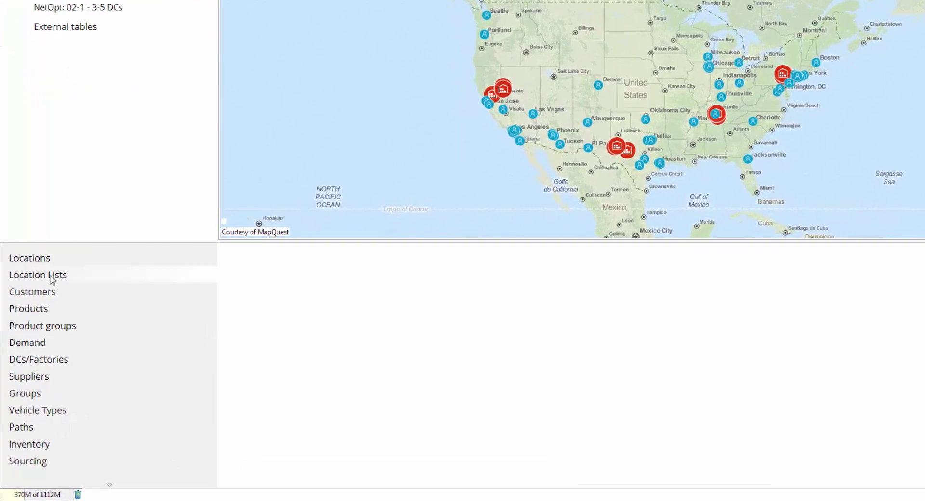
- Browse the Locations, Customers, Products, Demand and Paths tables, checking the path cost formula
{"action": "left_click", "coordinate": [56, 261]}
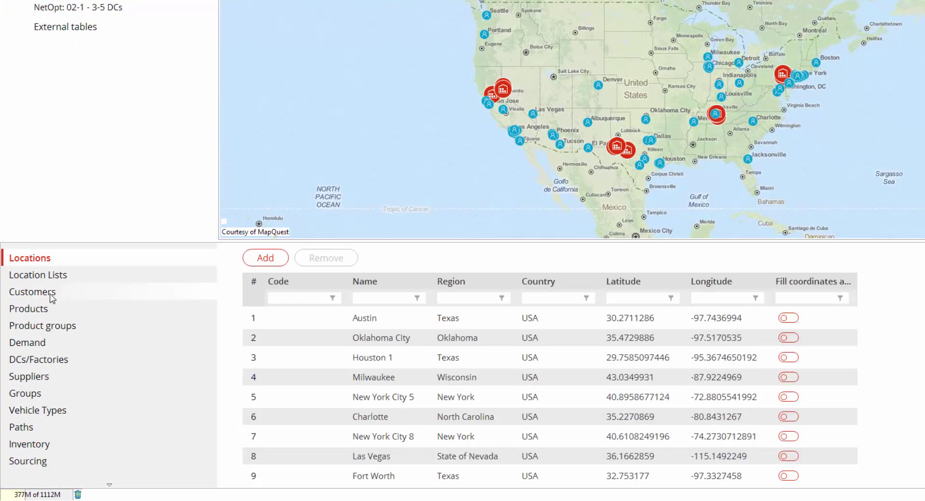
{"action": "left_click", "coordinate": [34, 294]}
{"action": "left_click", "coordinate": [42, 313]}
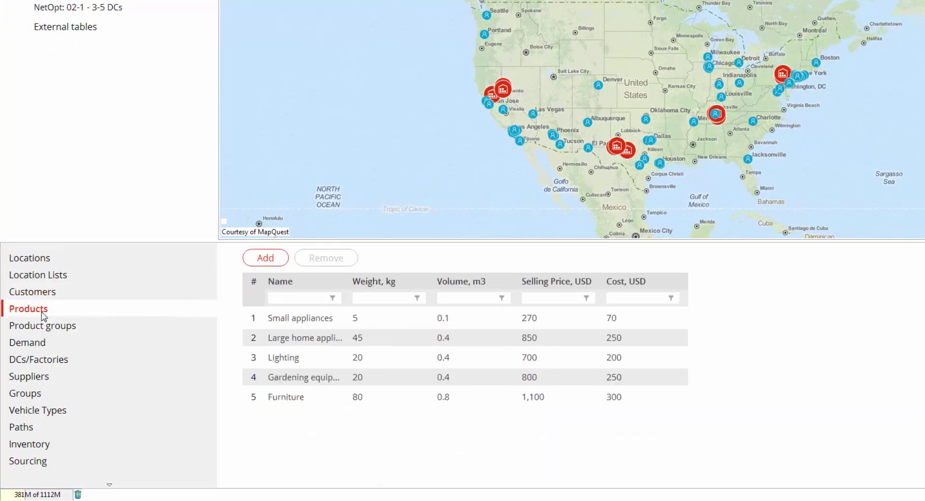
{"action": "left_click", "coordinate": [47, 343]}
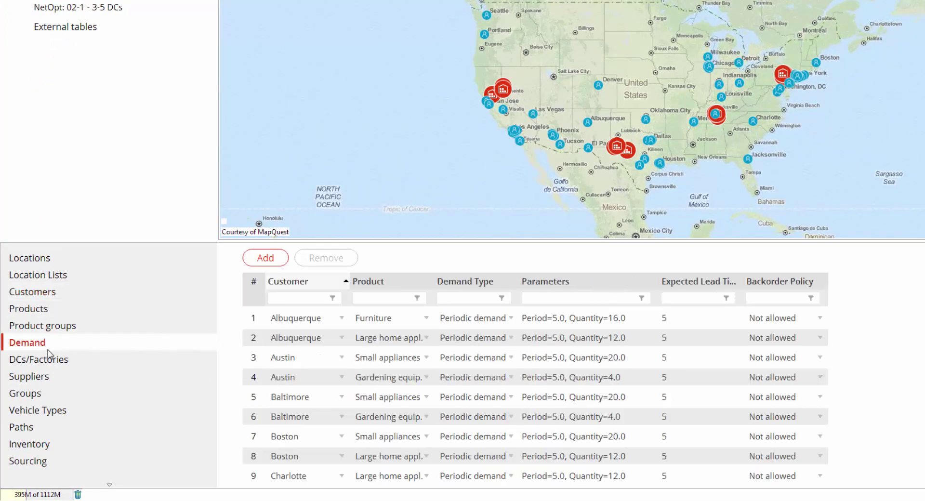
{"action": "left_click", "coordinate": [58, 431]}
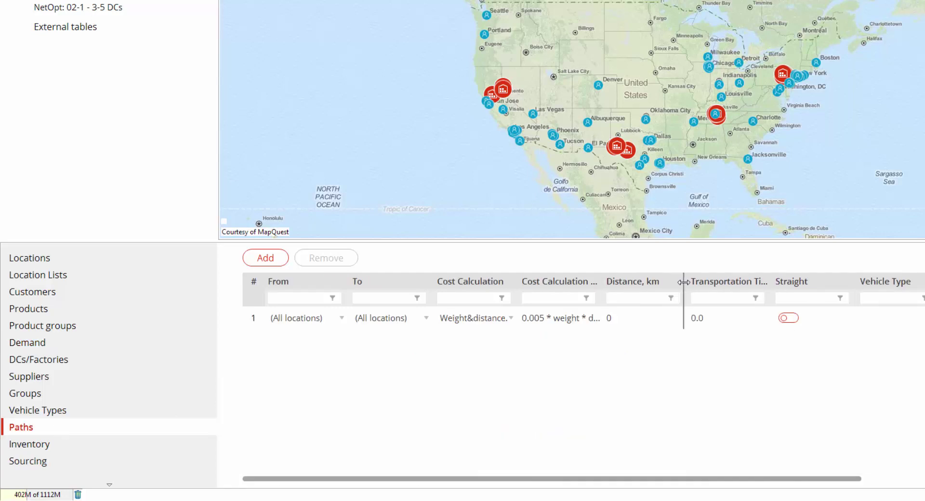
{"action": "left_click", "coordinate": [556, 323]}
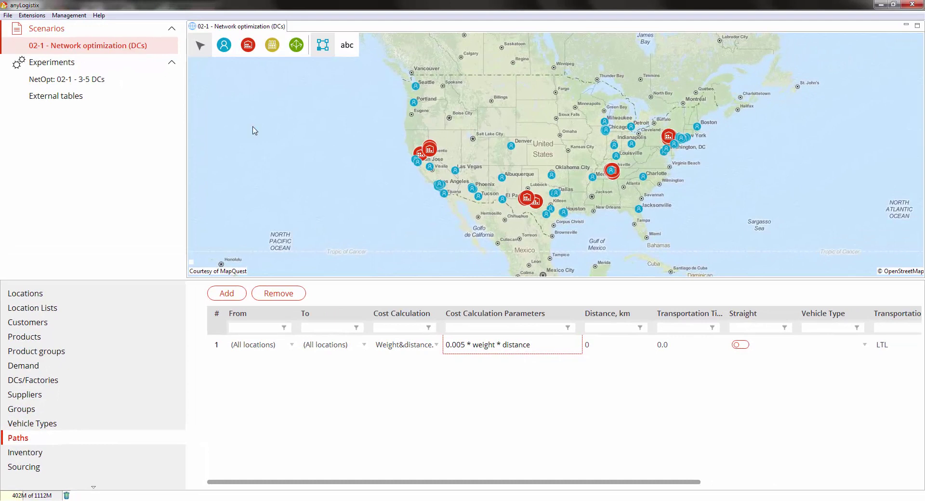
- Create scenario 02-1 - 3-5 DCs.Results from the cheapest experiment result
{"action": "left_click", "coordinate": [57, 79]}
{"action": "left_click", "coordinate": [339, 320]}
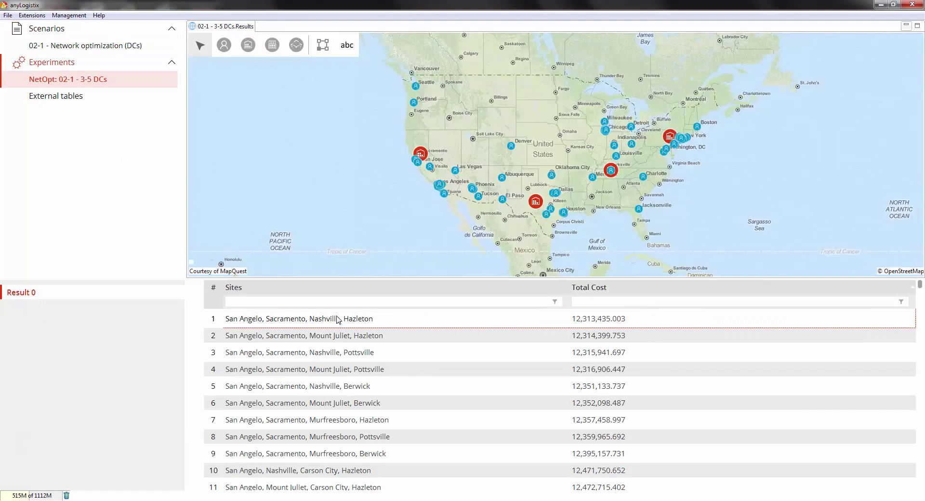
{"action": "right_click", "coordinate": [337, 318]}
{"action": "left_click", "coordinate": [368, 323]}
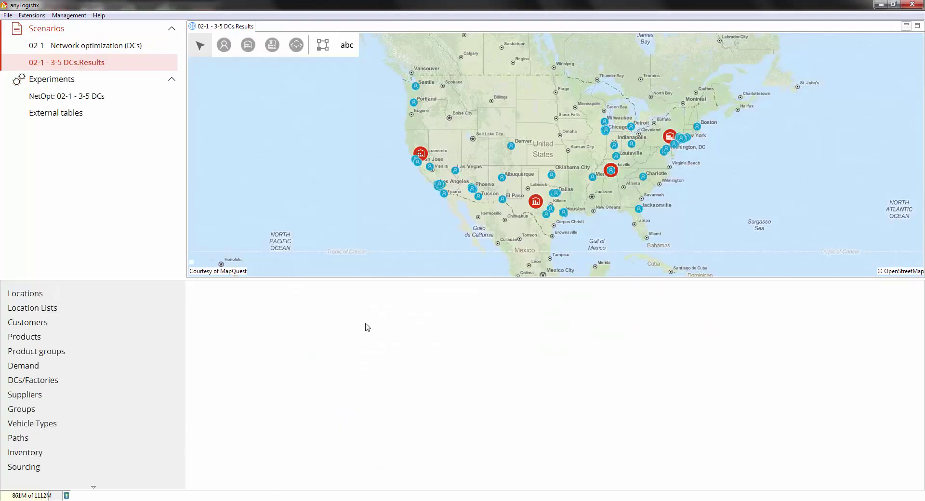
- Show sourcing paths, review the Sourcing and Groups tables, and finish on the Inventory table
{"action": "left_click", "coordinate": [323, 45]}
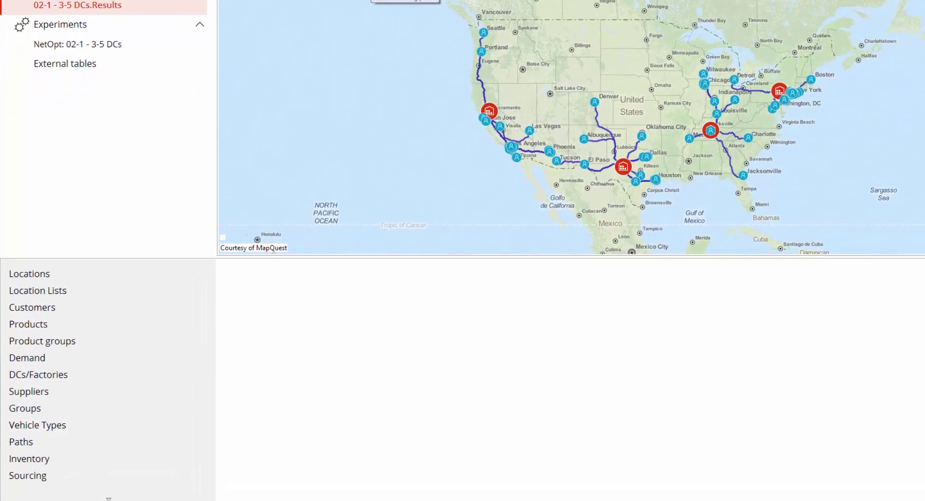
{"action": "scroll", "coordinate": [81, 490], "scroll_direction": "down", "scroll_amount": 2}
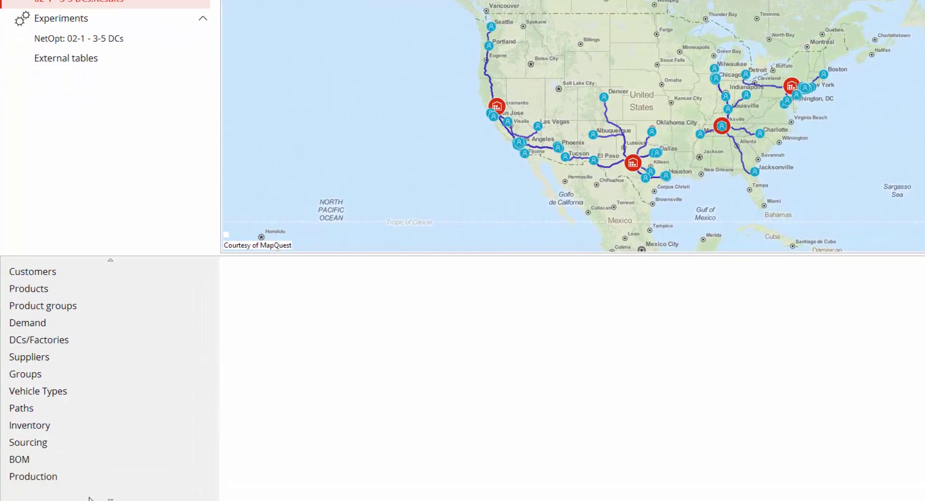
{"action": "left_click", "coordinate": [61, 431]}
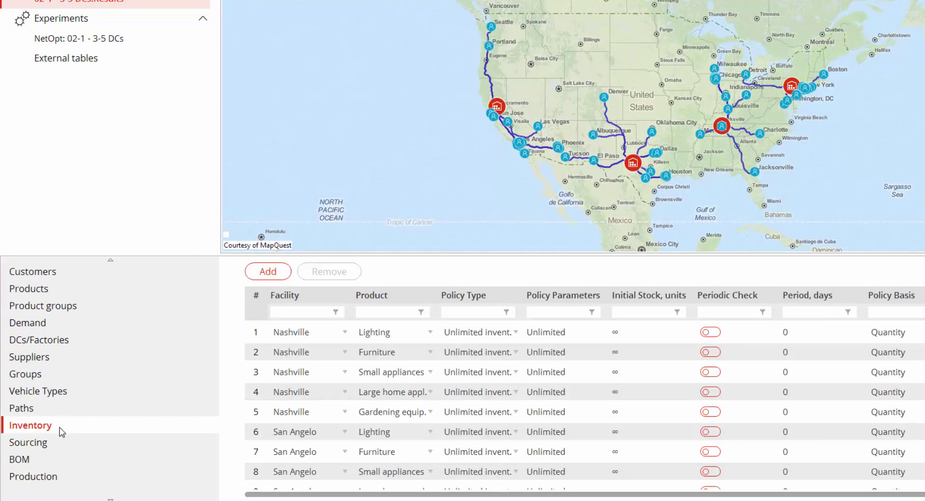
{"action": "left_click", "coordinate": [56, 441]}
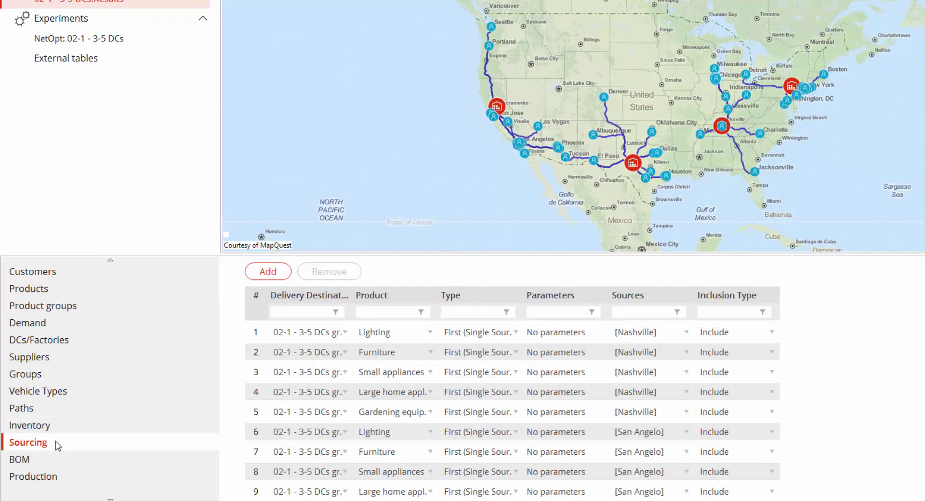
{"action": "left_click", "coordinate": [48, 372]}
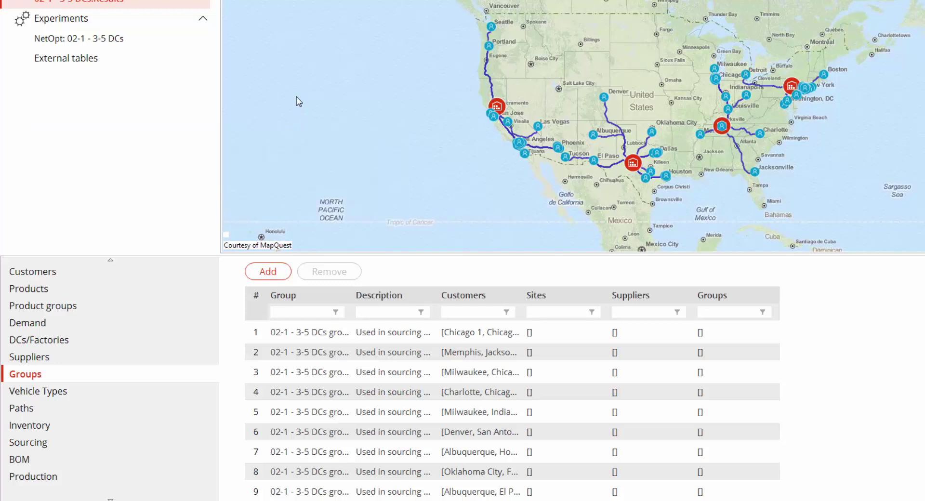
{"action": "left_click", "coordinate": [46, 429]}
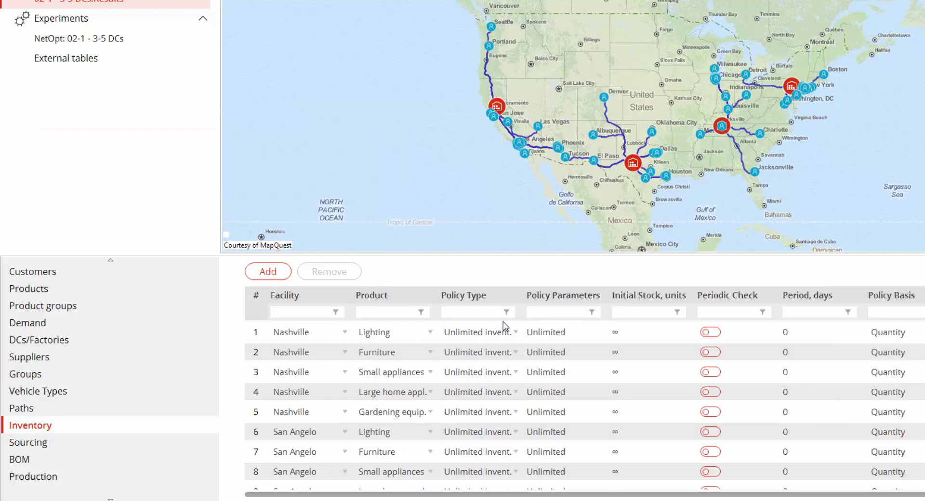
- Set Nashville Lighting's inventory to a Min-max policy, leaving parameters at s=0.0, S=0.0
{"action": "left_click", "coordinate": [493, 335]}
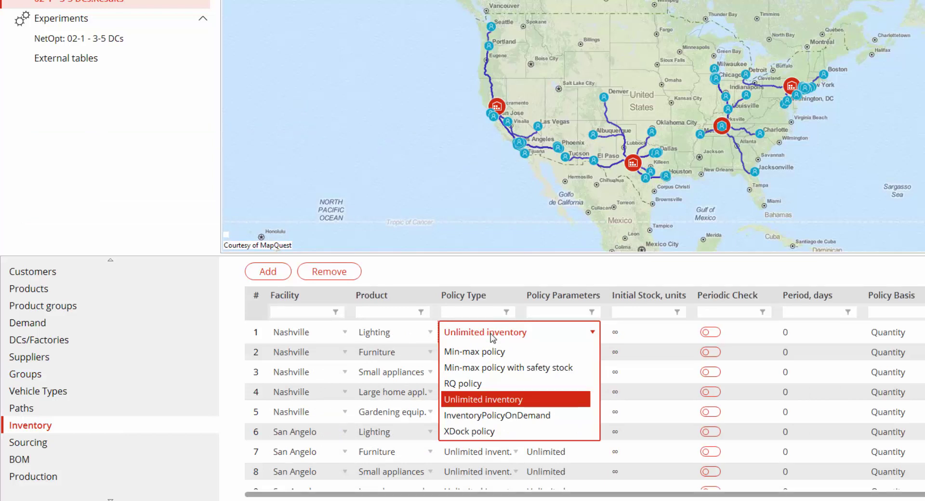
{"action": "left_click", "coordinate": [493, 353]}
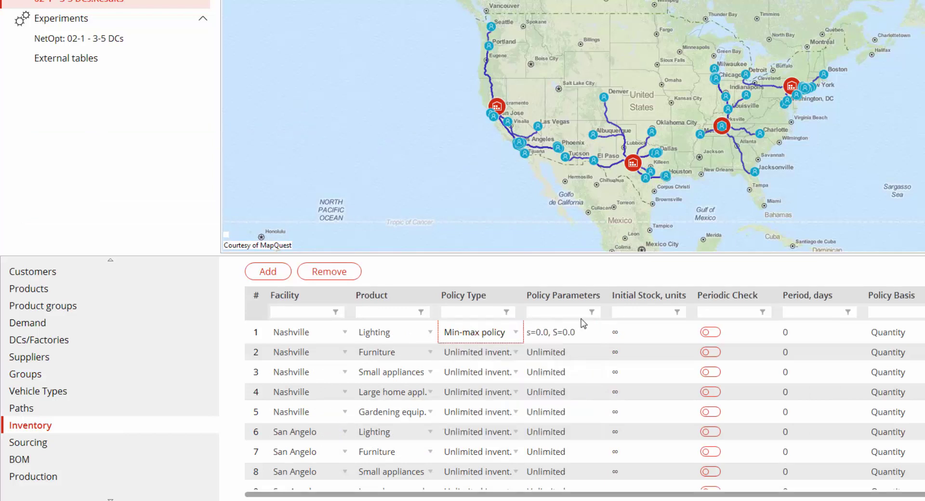
{"action": "left_click", "coordinate": [571, 334]}
{"action": "left_click", "coordinate": [572, 334]}
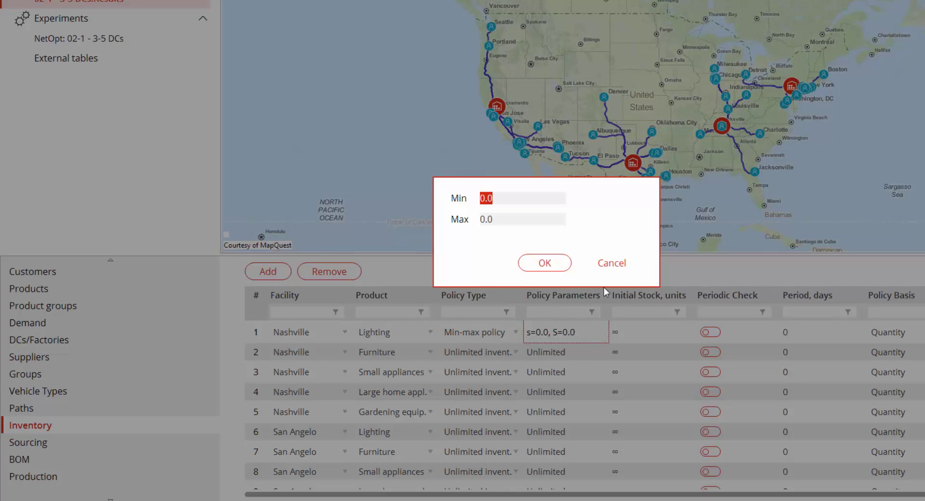
{"action": "left_click", "coordinate": [614, 263]}
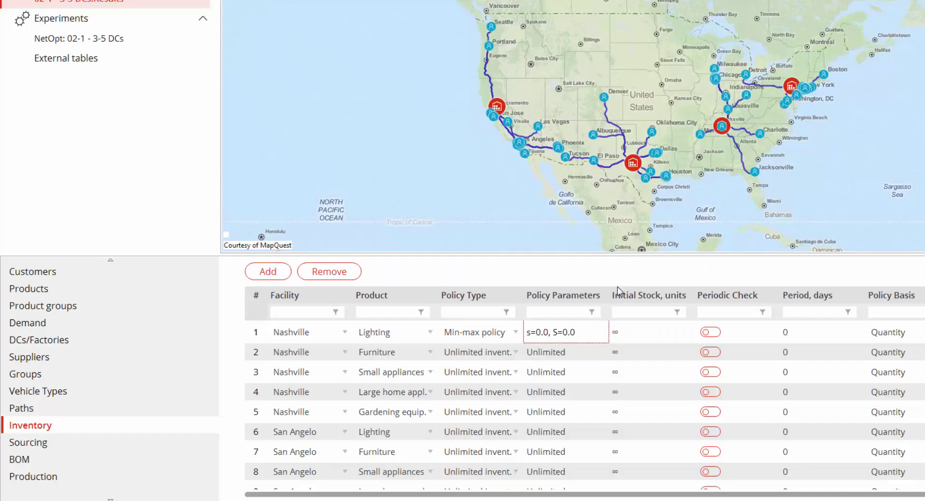